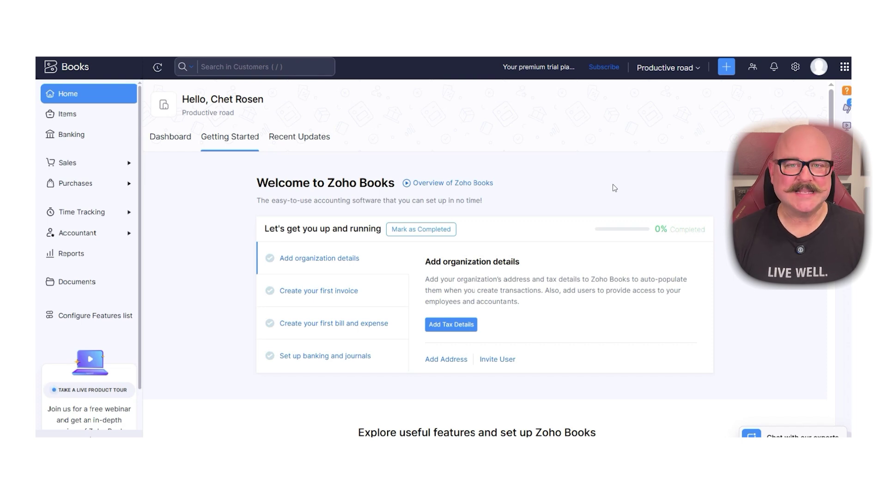
Step: View the Items list, dismiss the Zoho Inventory promotion, and go to Banking
left_click(65, 115)
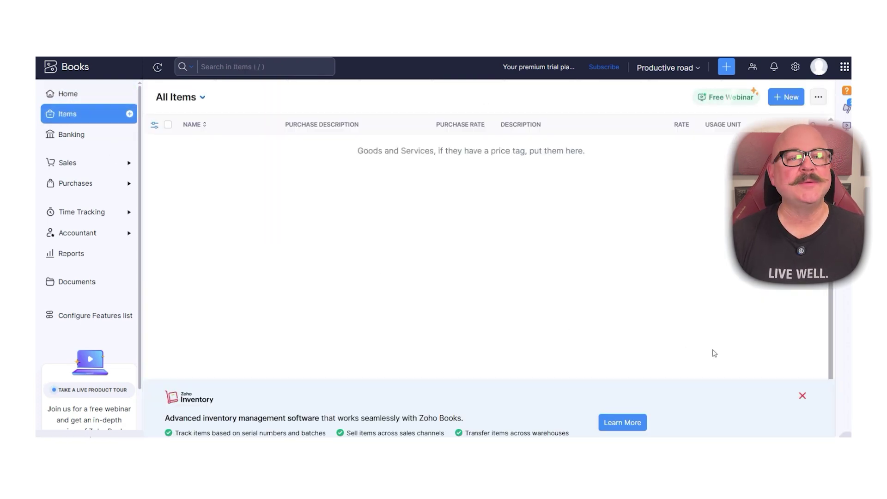
left_click(803, 396)
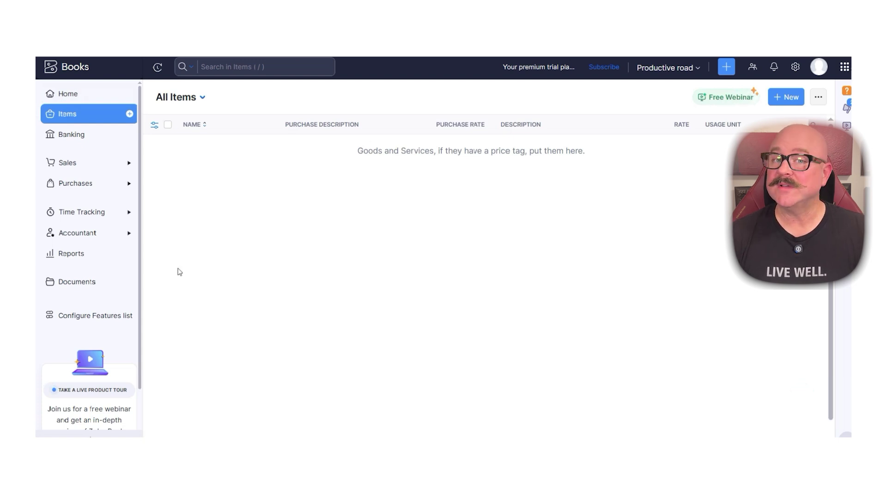
left_click(76, 138)
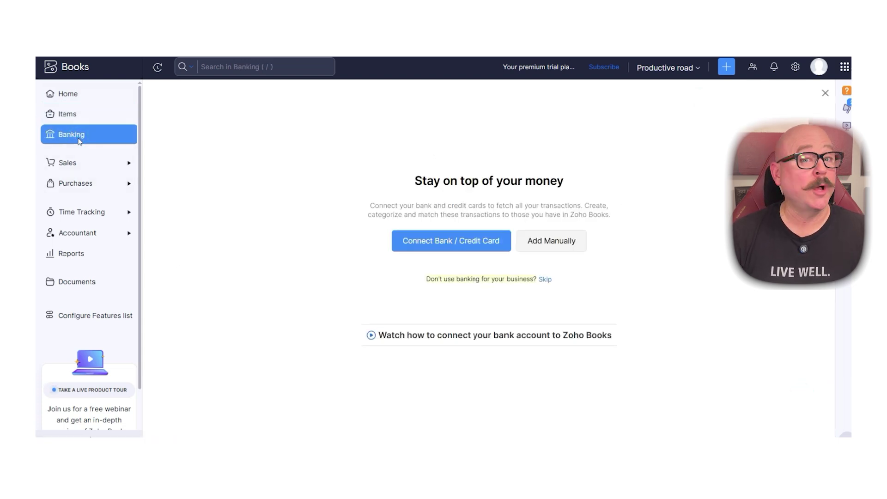
Step: Visit each Sales page, Customers through Credit Notes, ending on the empty Credit Notes list
left_click(82, 161)
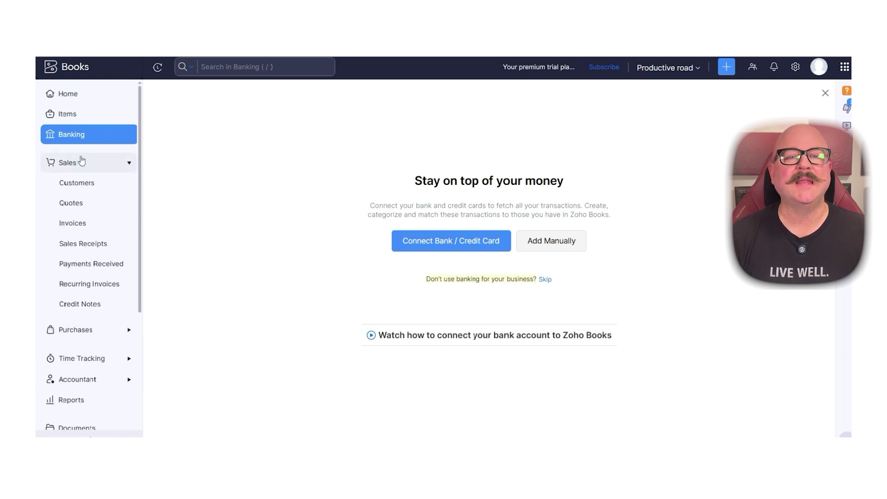
left_click(87, 183)
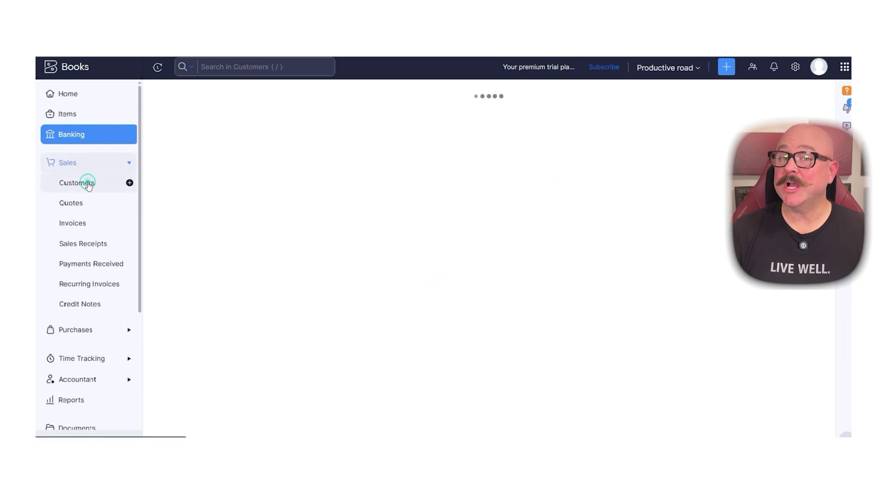
left_click(81, 203)
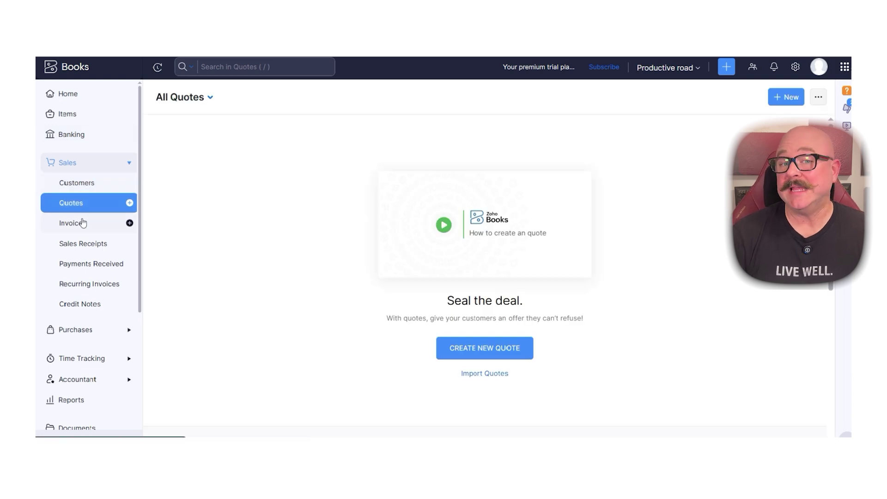
left_click(83, 222)
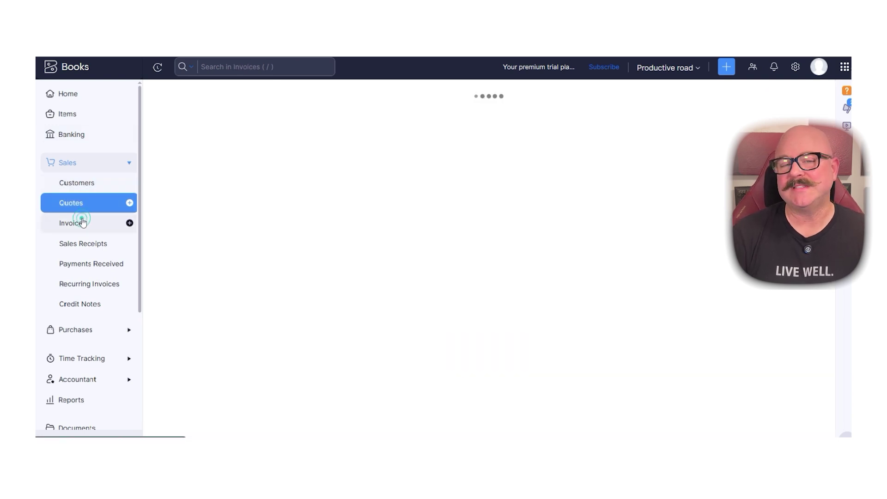
left_click(87, 244)
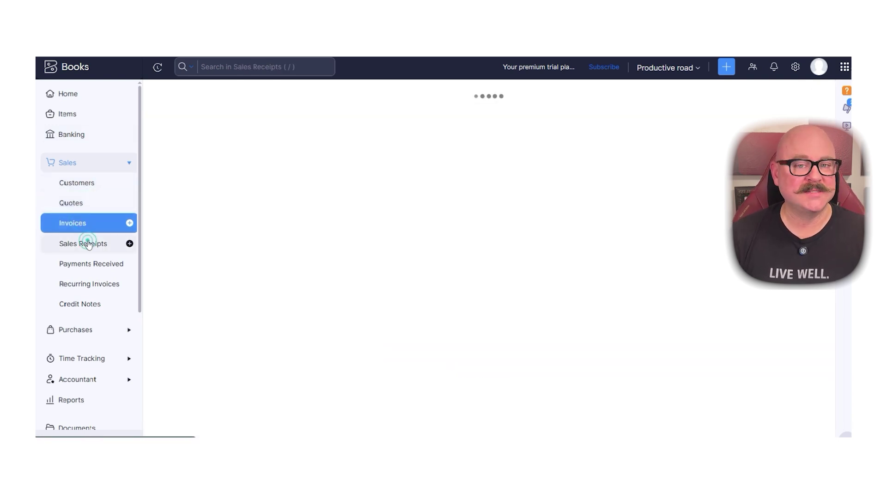
left_click(91, 264)
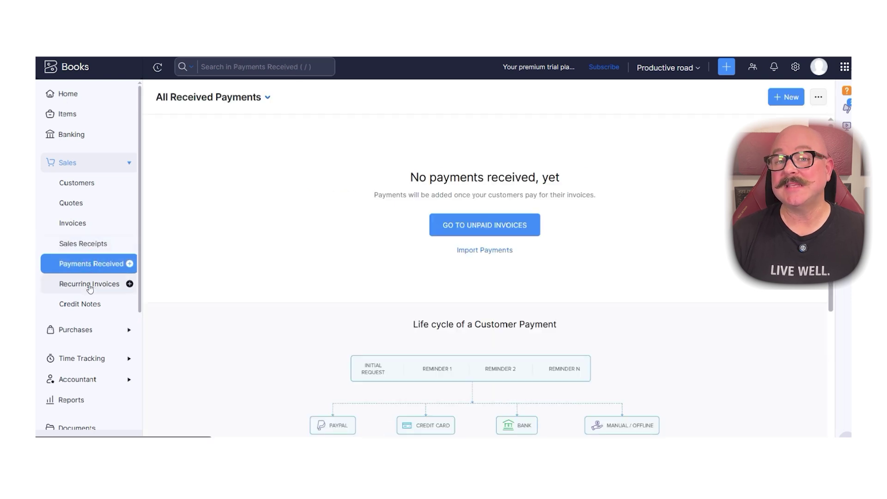
left_click(89, 285)
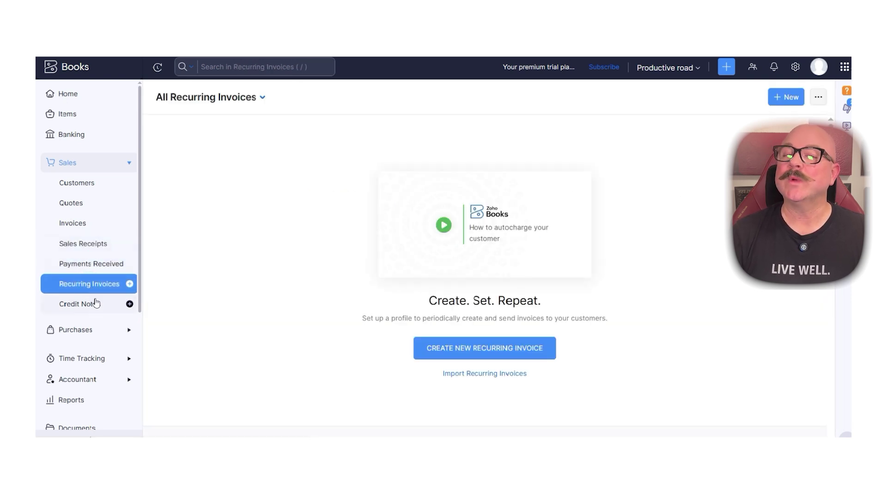
left_click(95, 302)
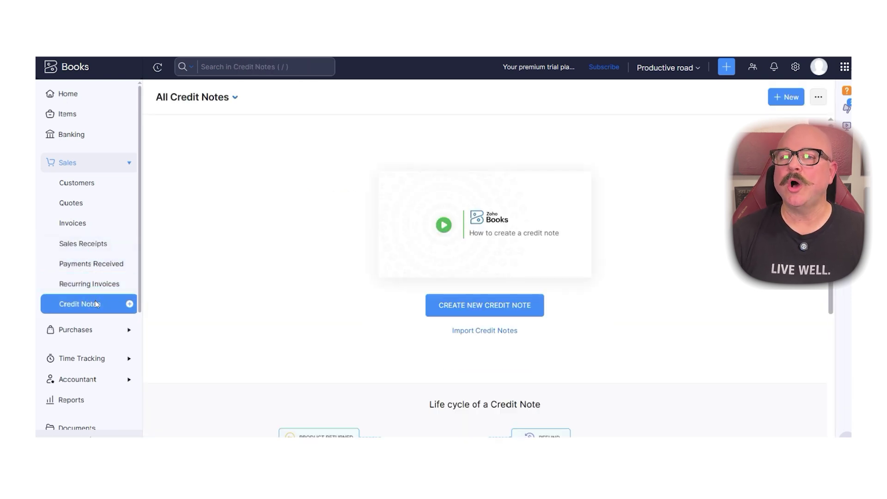
left_click(95, 331)
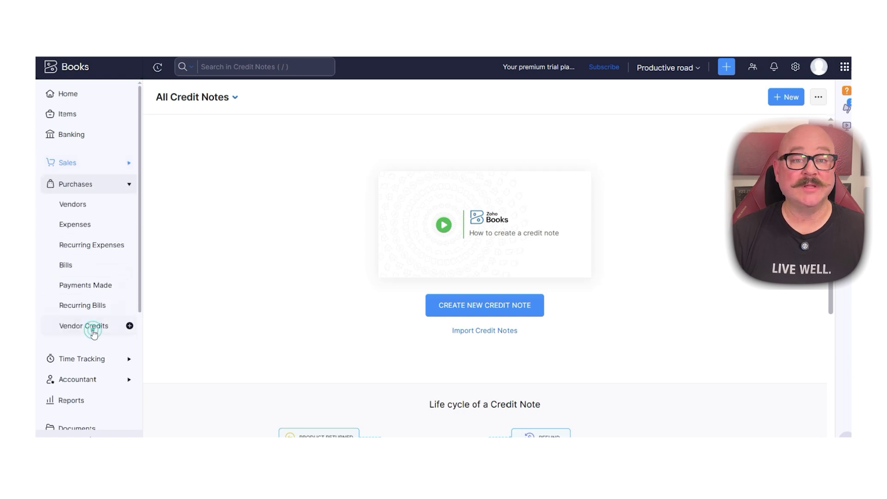
Step: Visit Vendors, Expenses, Recurring Expenses, Bills, Payments Made, Recurring Bills and Vendor Credits in turn
left_click(73, 203)
left_click(76, 235)
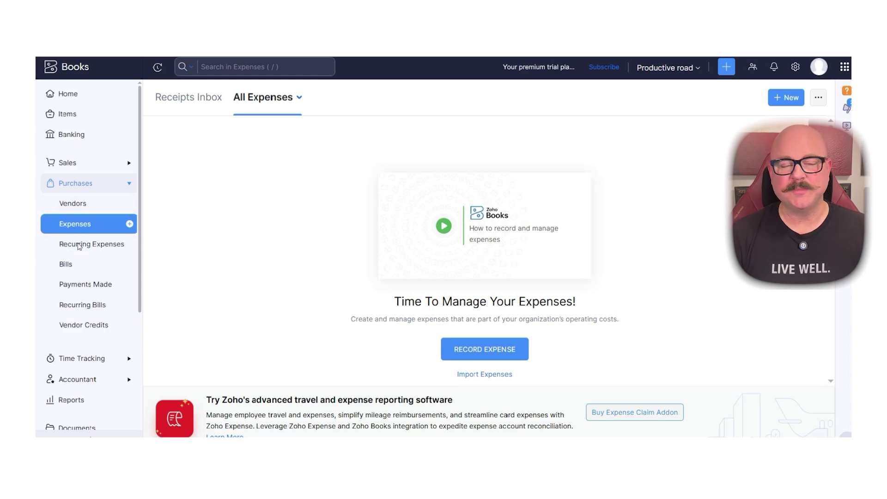
left_click(82, 246)
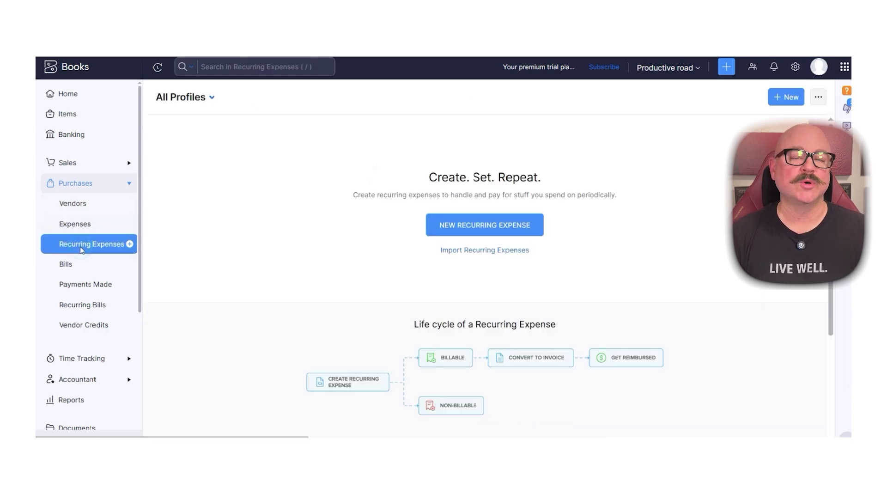
left_click(74, 266)
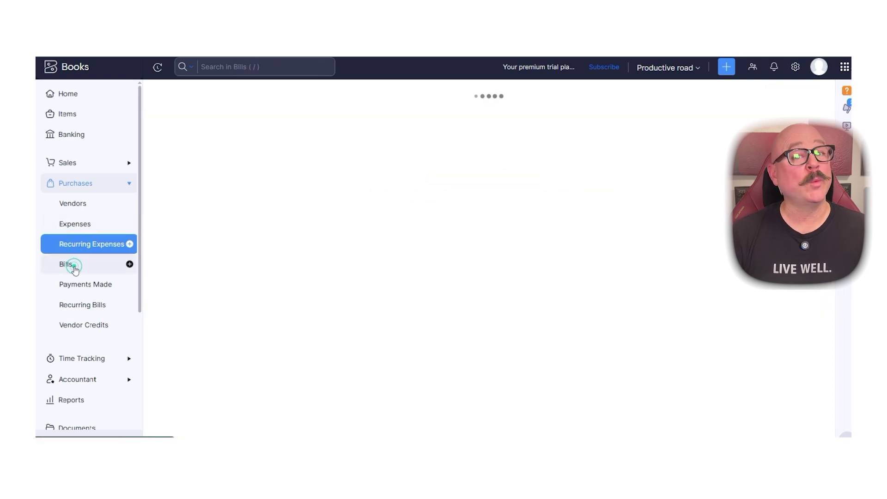
left_click(78, 291)
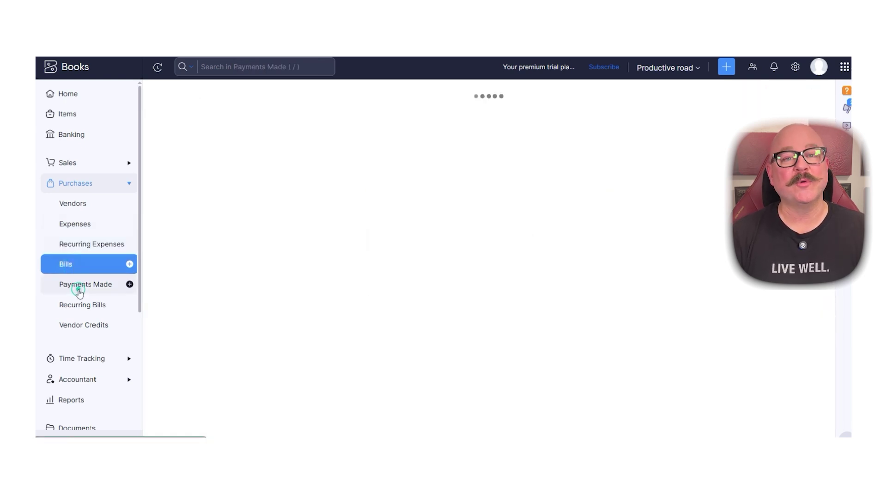
left_click(82, 305)
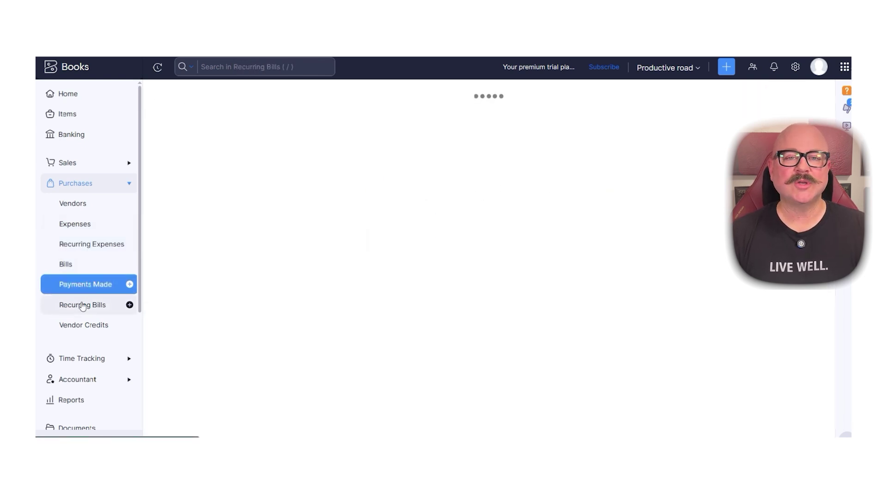
left_click(93, 325)
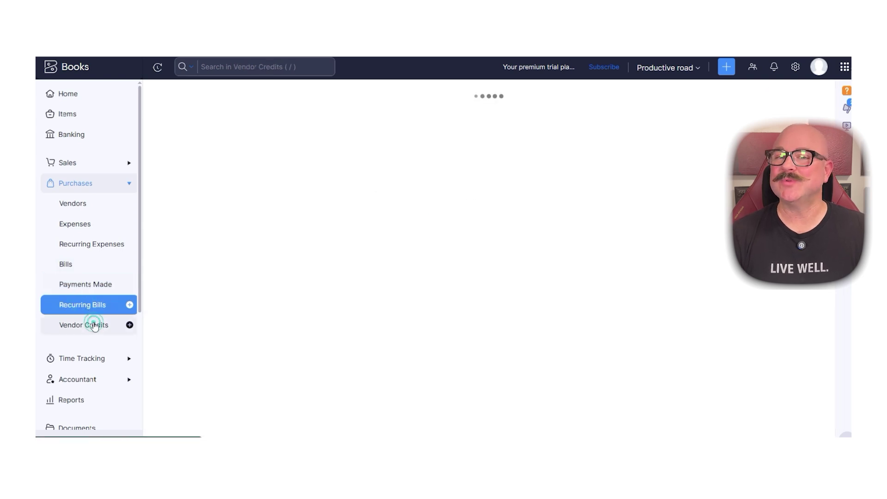
left_click(94, 362)
Step: View the Projects and Timesheet pages under Time Tracking
left_click(75, 236)
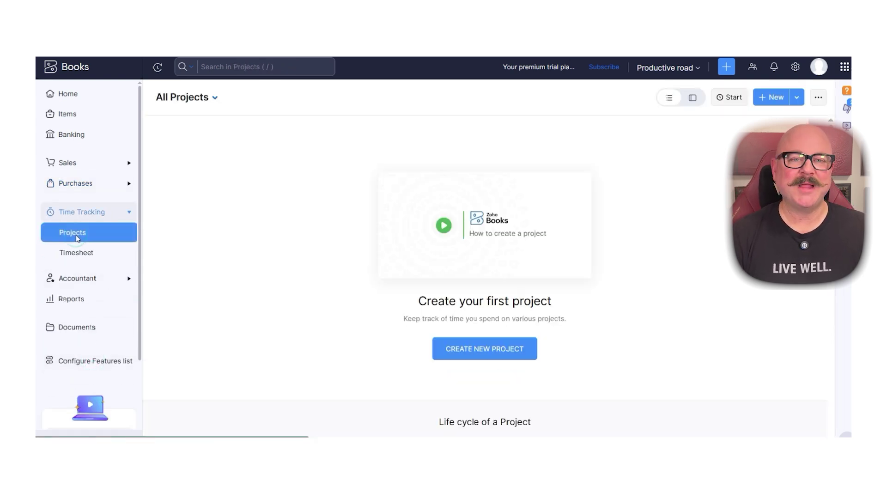
left_click(89, 263)
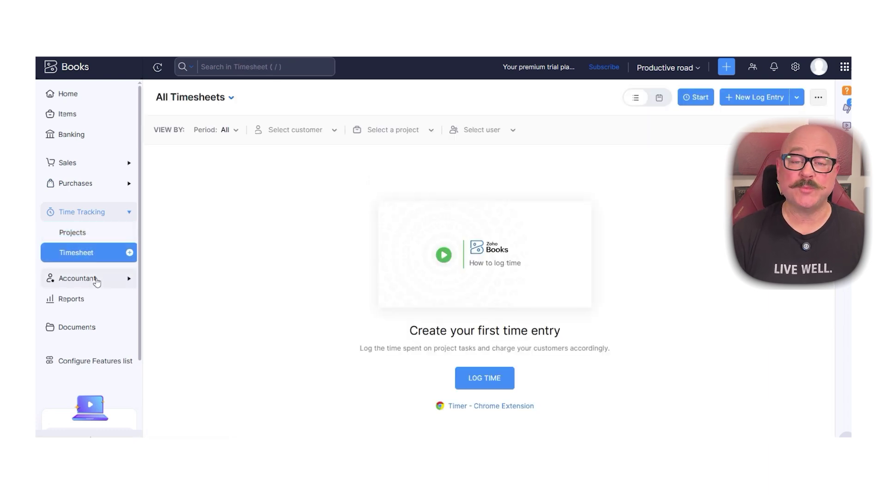
left_click(96, 279)
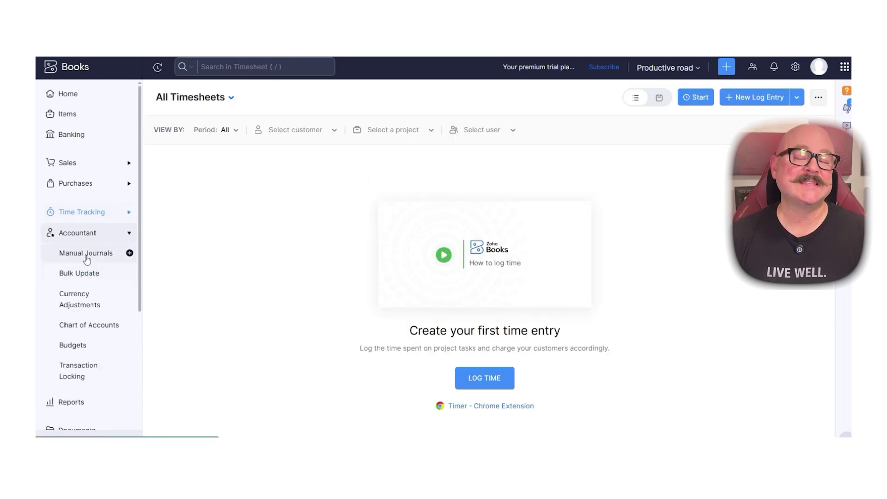
Step: Visit Accountant pages from Manual Journals to Transaction Locking, then the Reports Center
left_click(86, 255)
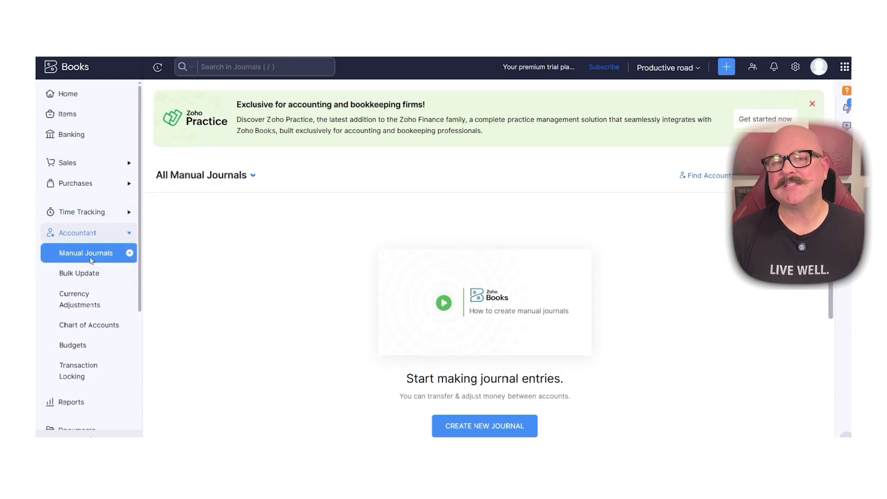
left_click(103, 271)
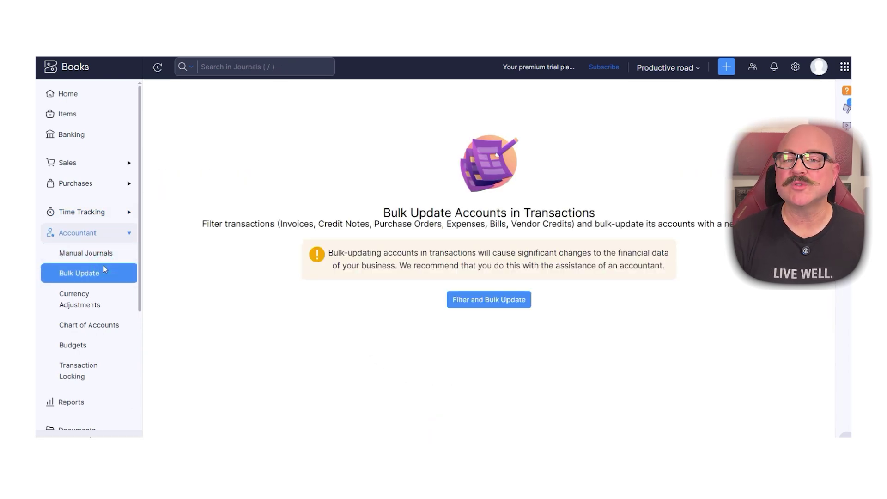
left_click(92, 307)
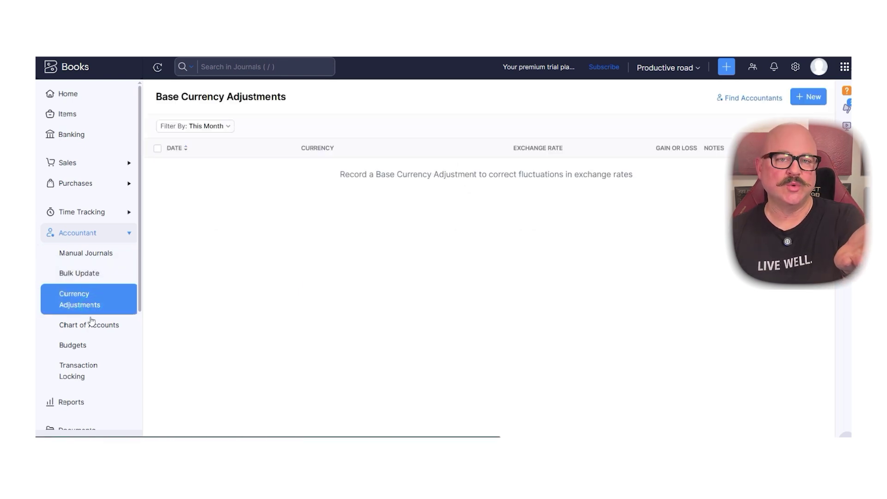
left_click(92, 324)
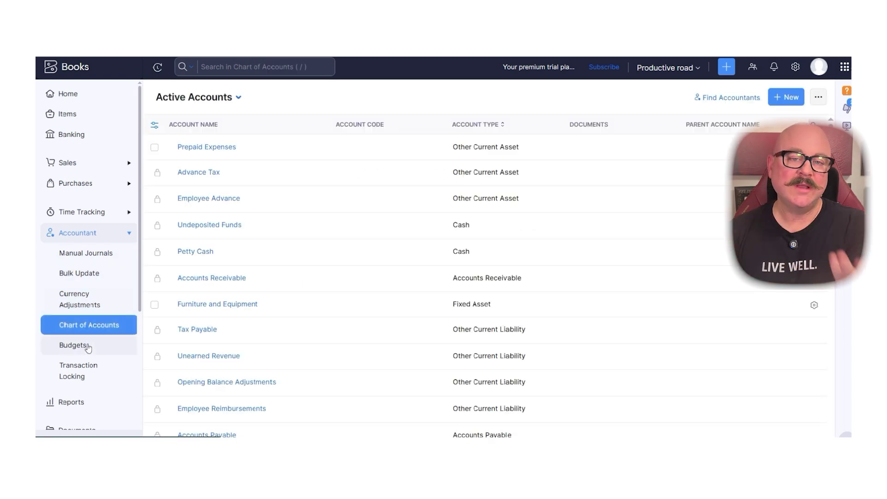
left_click(88, 347)
left_click(91, 371)
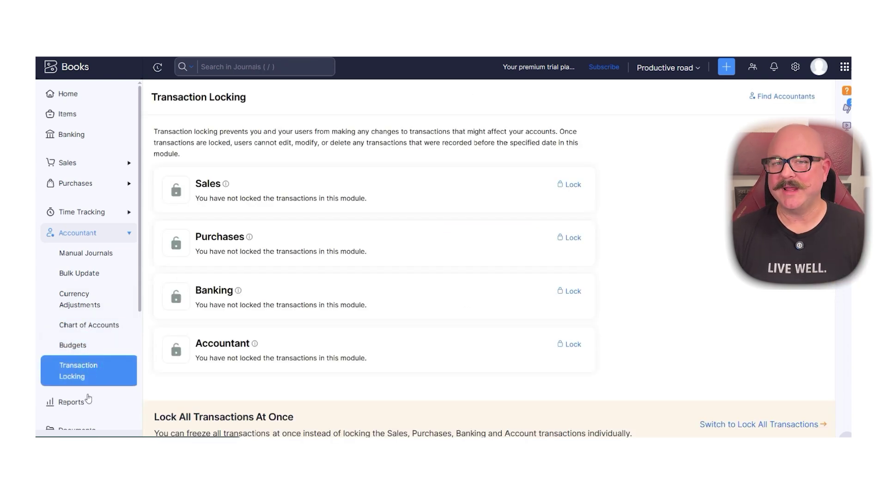
left_click(88, 403)
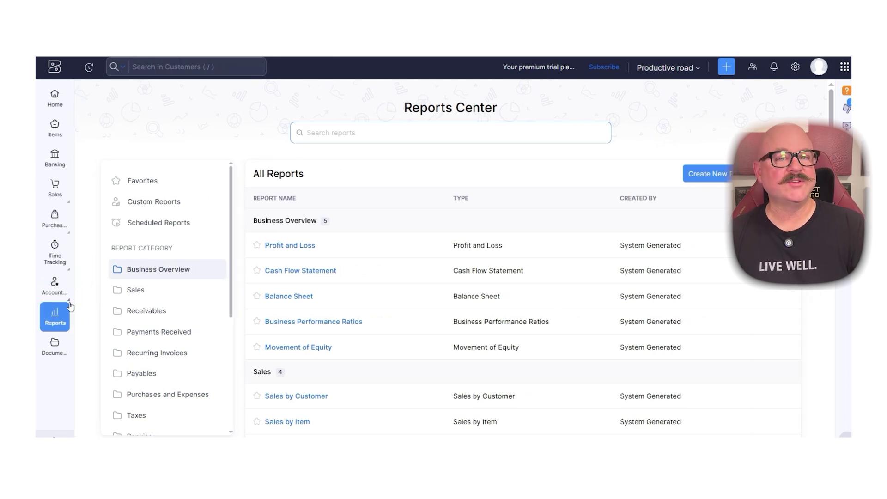
left_click(58, 351)
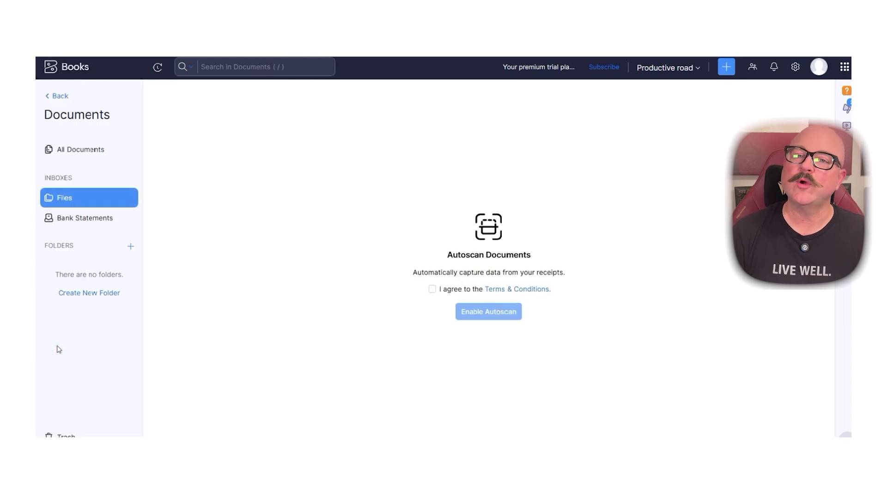
left_click(58, 350)
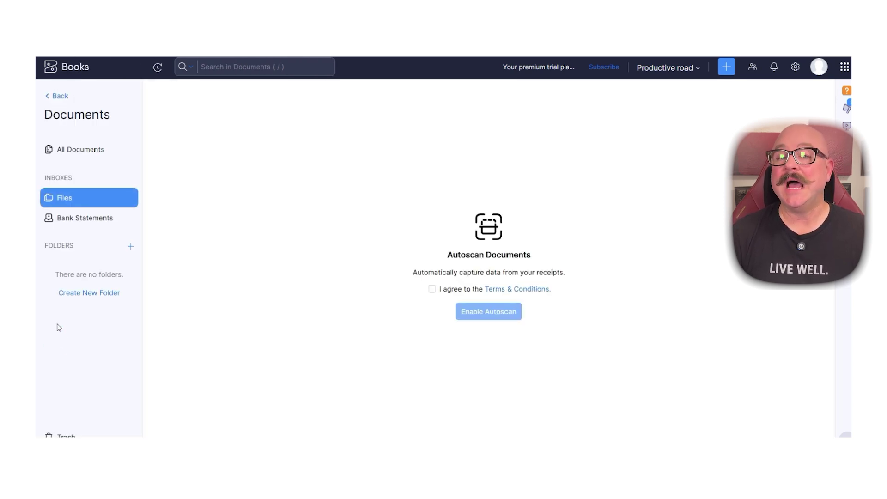
left_click(52, 96)
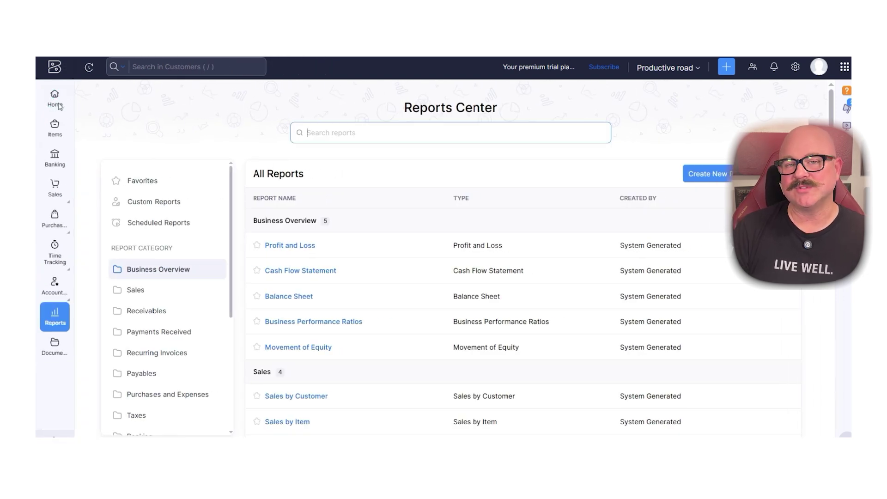
left_click(183, 133)
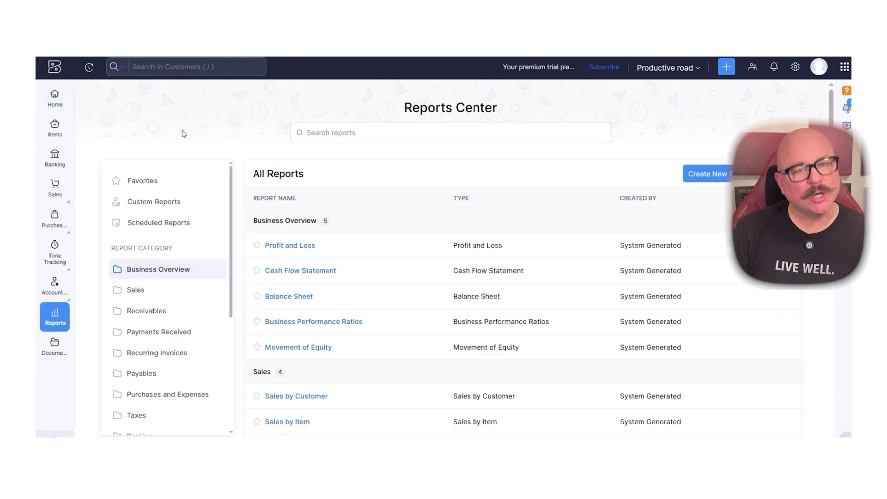